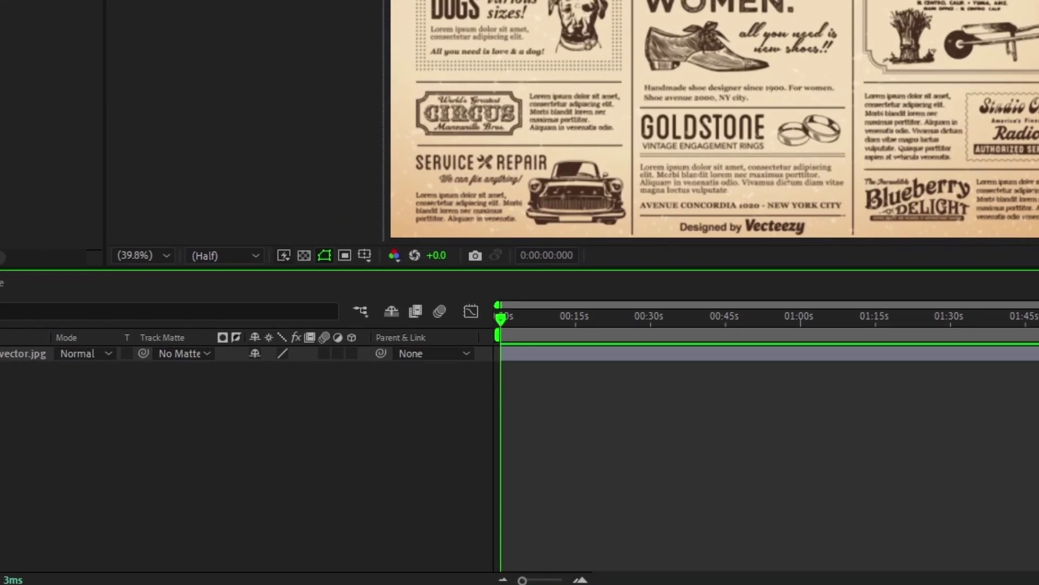
# Add a comp-sized solid layer coloured yellow (F0FF00) above the newspaper image
pyautogui.rightClick(150, 459)
pyautogui.moveTo(223, 220)
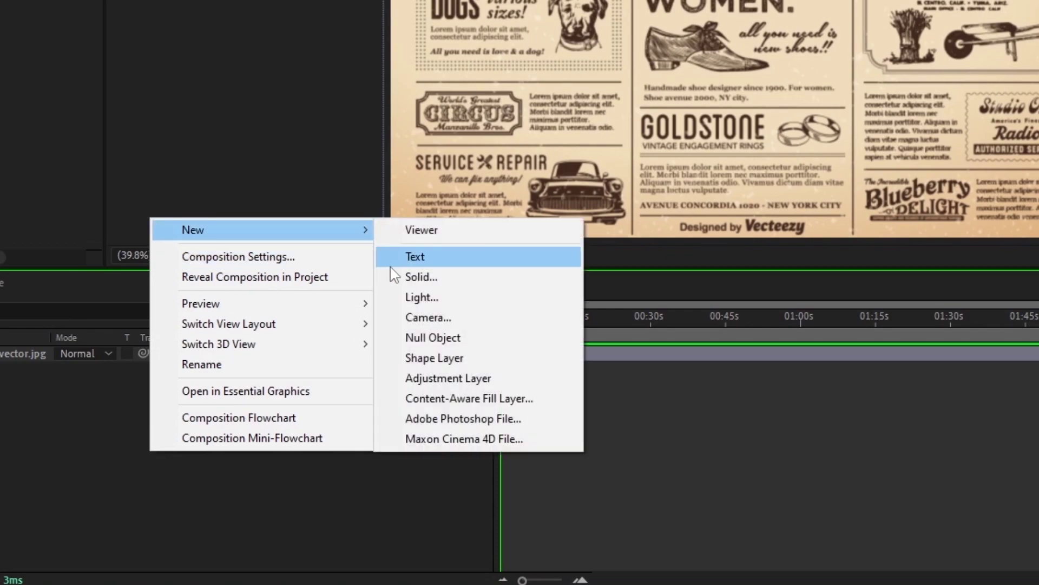
pyautogui.click(398, 276)
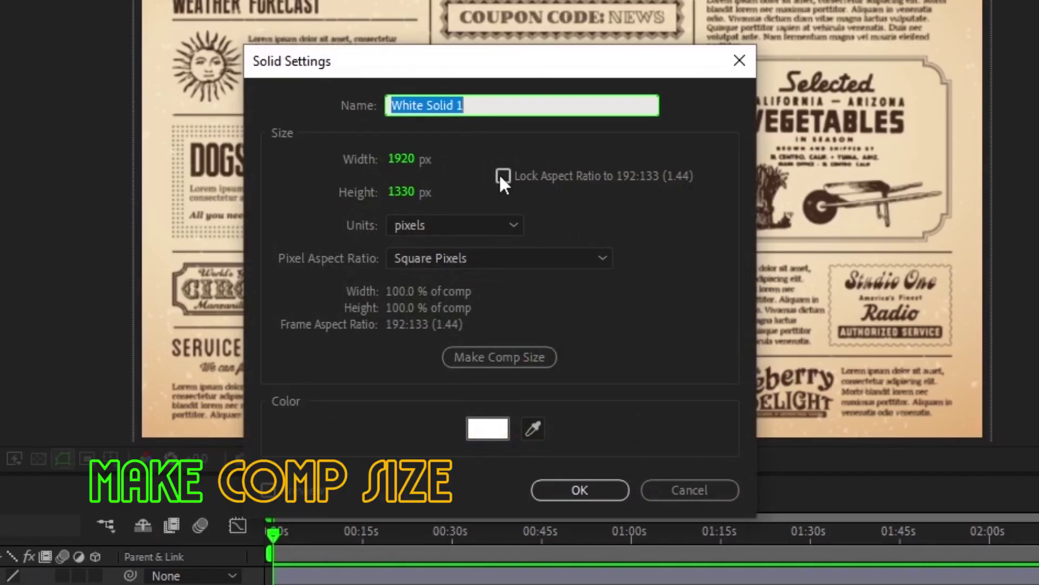
pyautogui.click(493, 362)
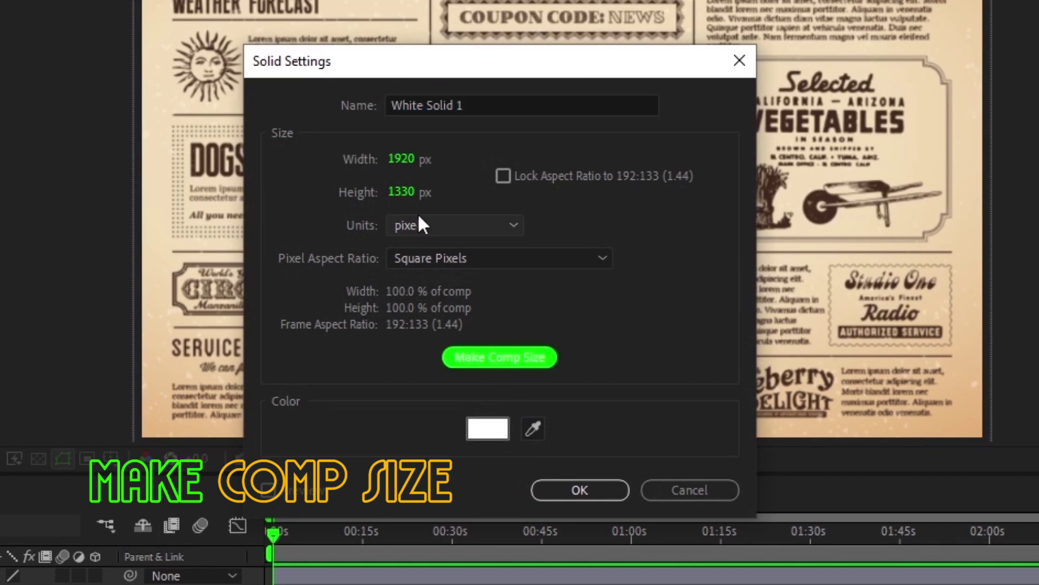
pyautogui.click(475, 431)
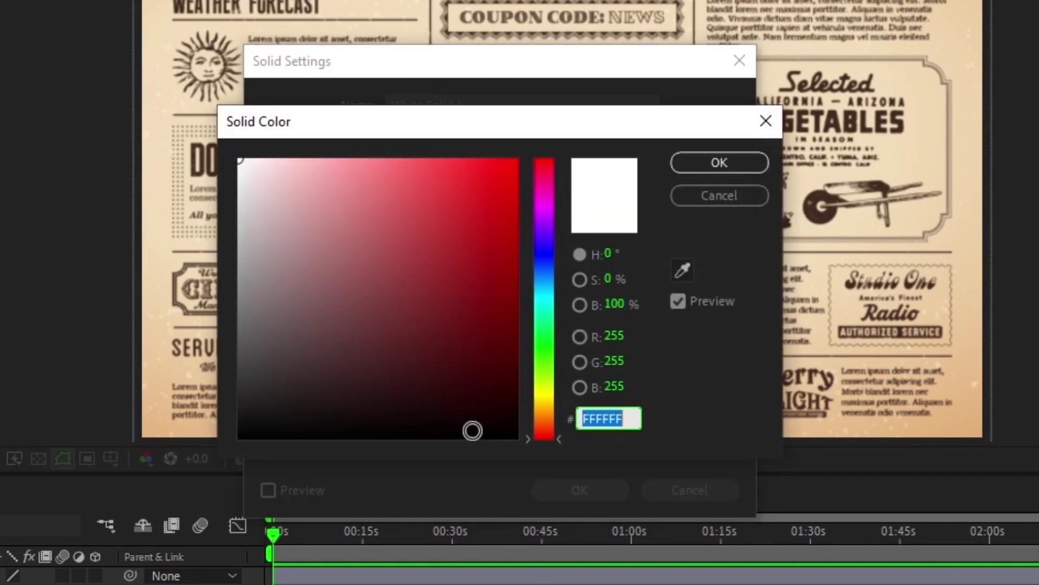
pyautogui.moveTo(542, 353)
pyautogui.mouseDown()
pyautogui.moveTo(552, 301)
pyautogui.moveTo(560, 398)
pyautogui.moveTo(556, 308)
pyautogui.moveTo(558, 363)
pyautogui.mouseUp()
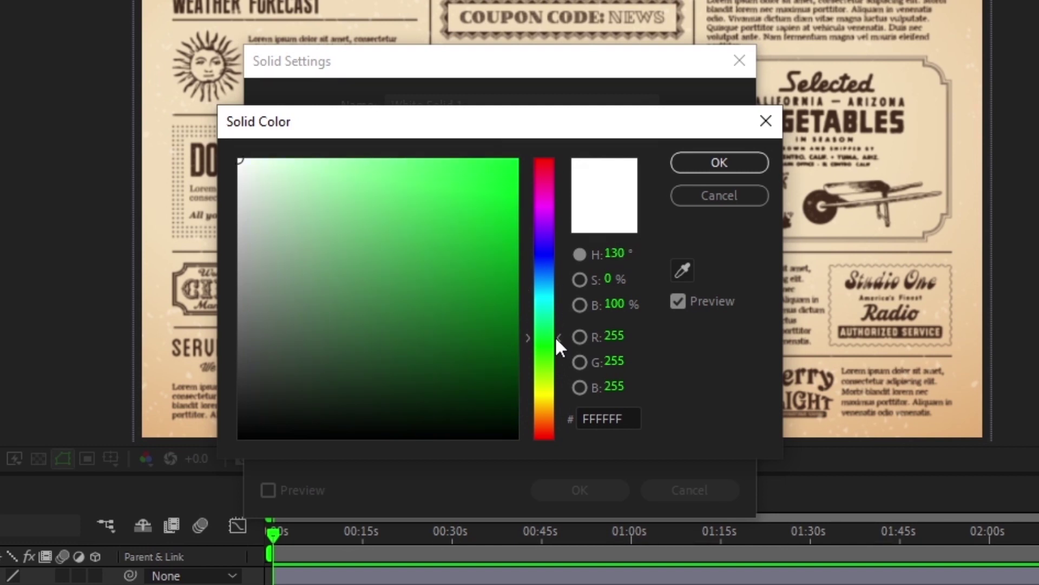
pyautogui.moveTo(557, 362); pyautogui.dragTo(557, 388)
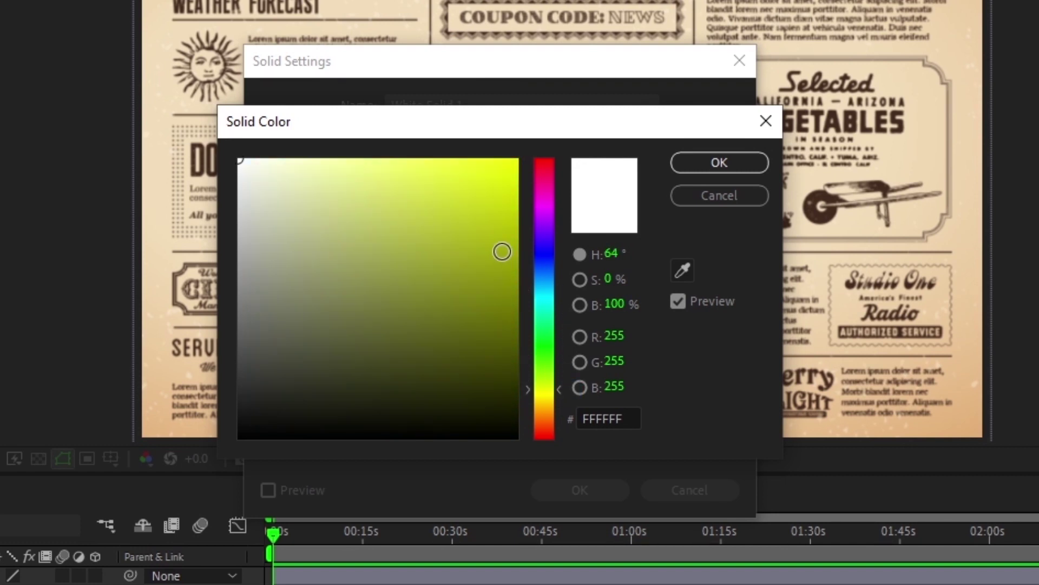
pyautogui.moveTo(501, 250); pyautogui.dragTo(532, 148)
pyautogui.click(693, 161)
pyautogui.click(590, 490)
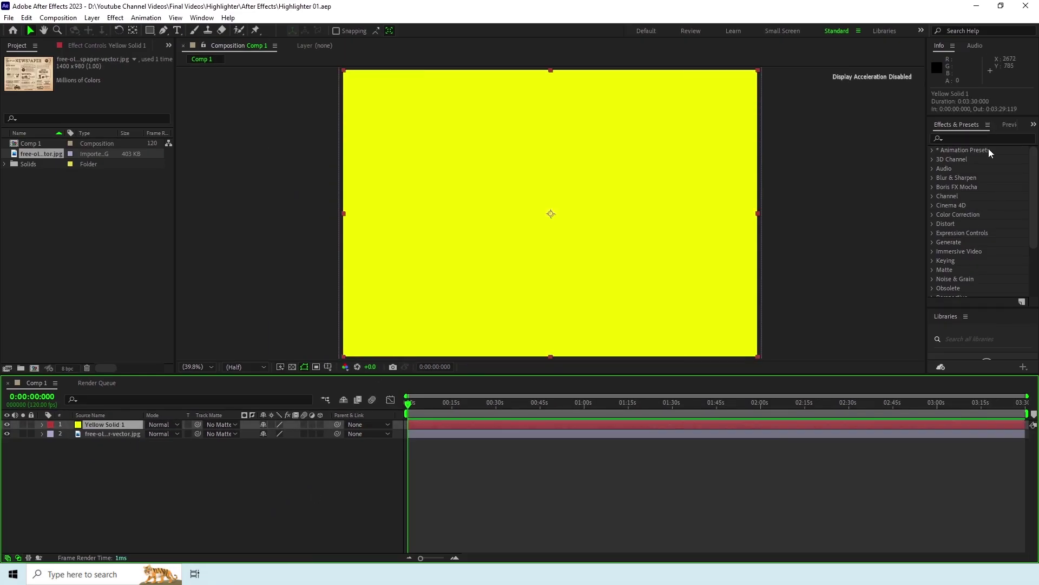
# Apply the Stroke effect to the yellow solid from Effects & Presets
pyautogui.click(980, 138)
pyautogui.write('stroke')
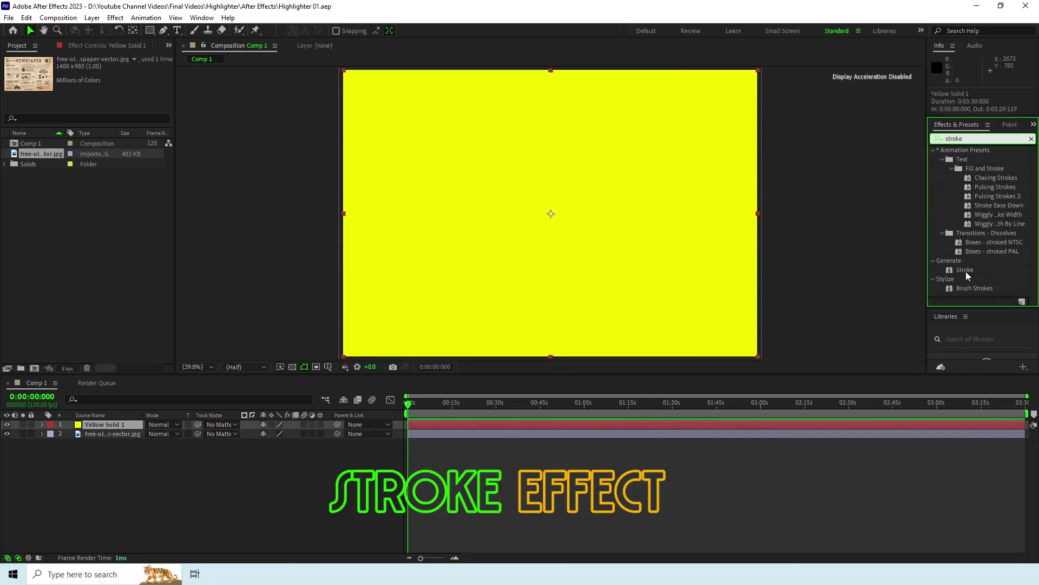
pyautogui.doubleClick(965, 269)
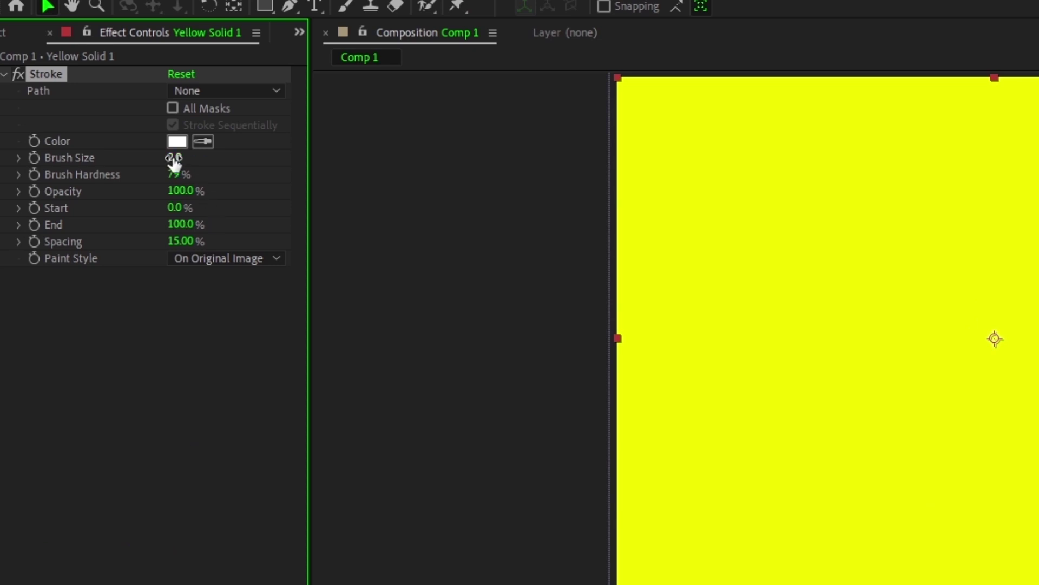
# Set the stroke colour to F0FF00 and its Paint Style to On Transparent
pyautogui.click(177, 142)
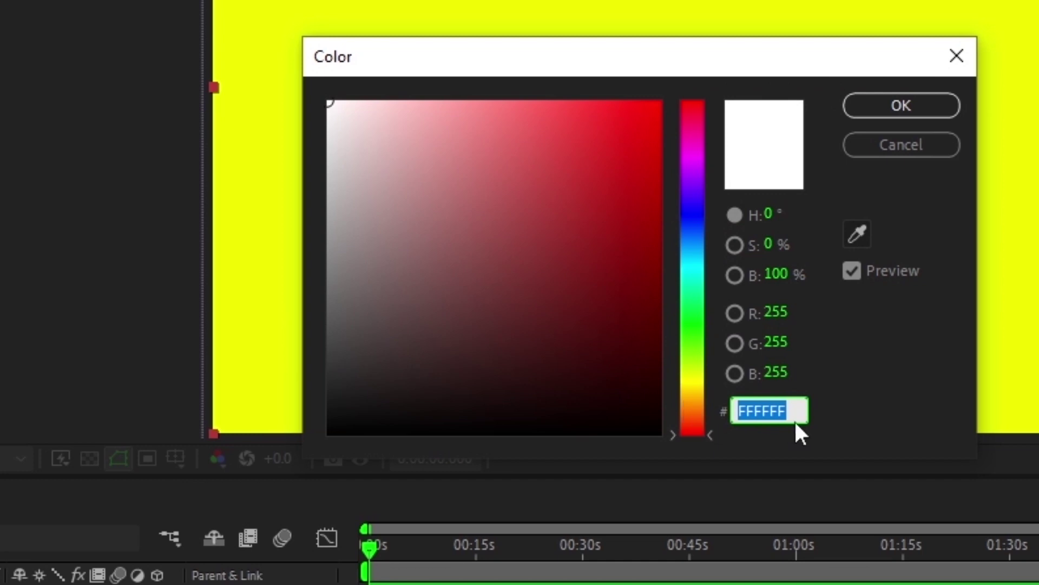
pyautogui.write('F0FF00')
pyautogui.click(881, 98)
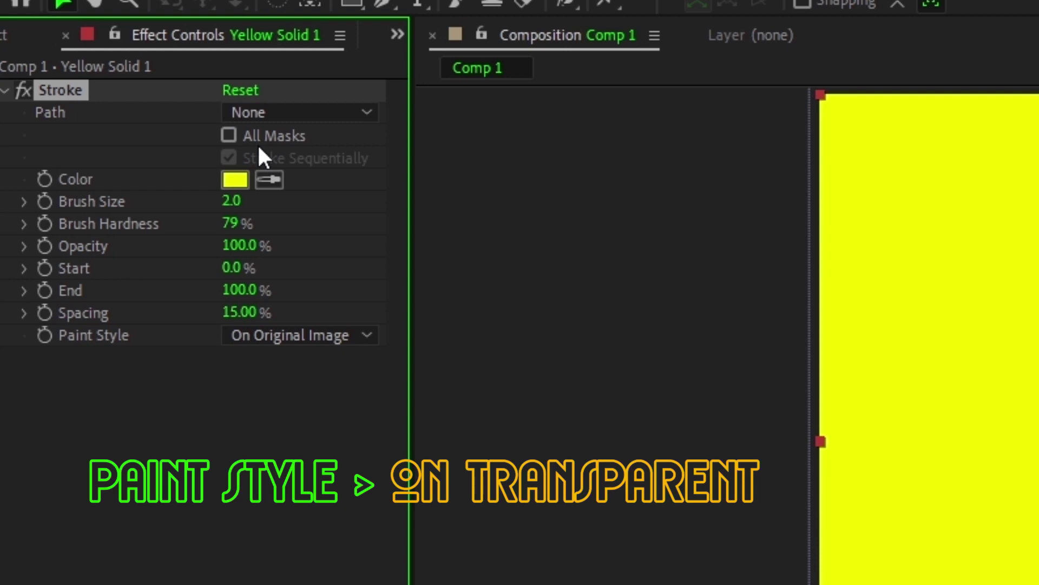
pyautogui.click(258, 337)
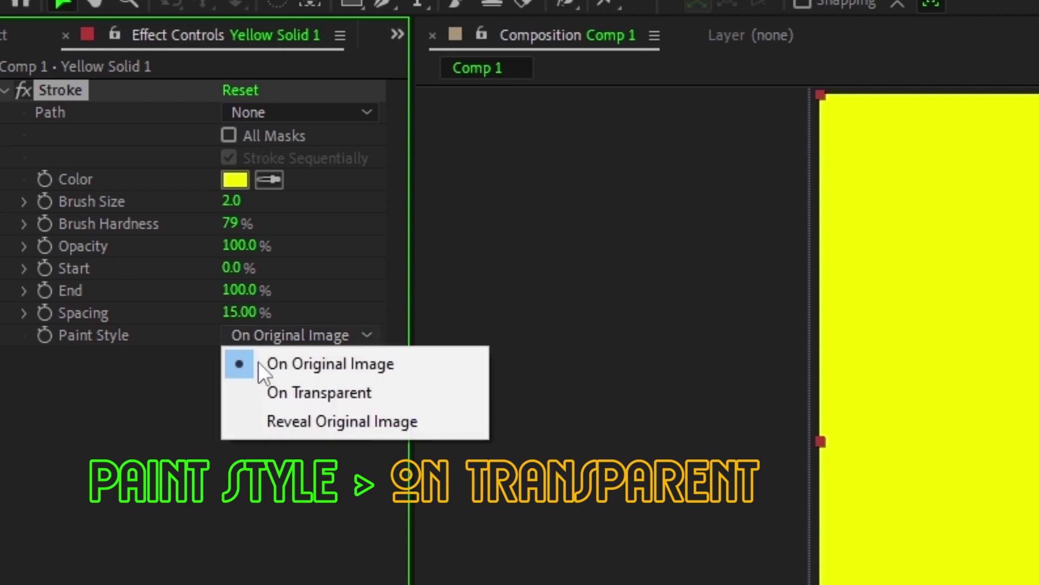
pyautogui.click(259, 382)
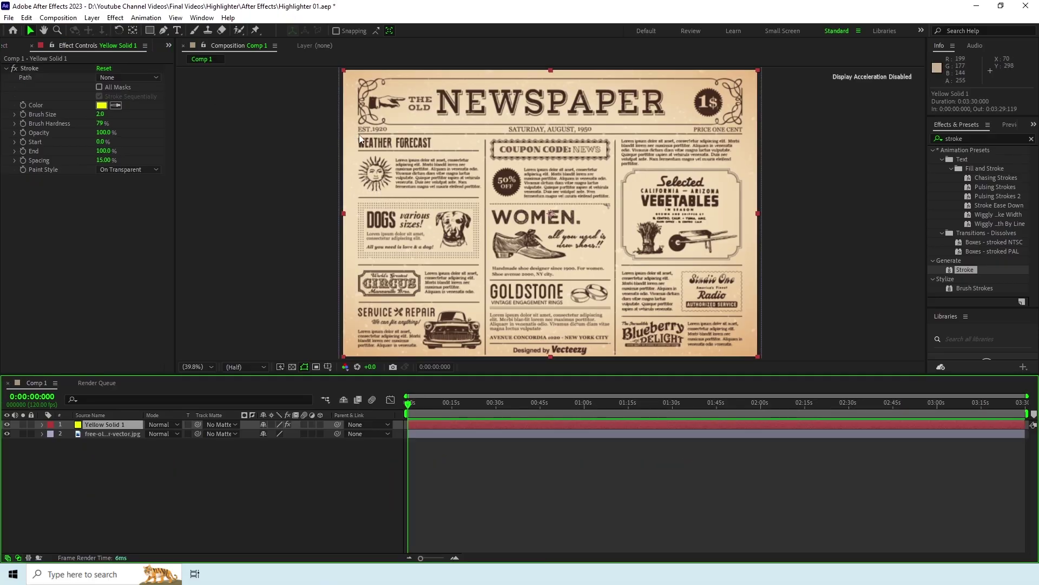
# Zoom the viewer in to 200% and save the project
pyautogui.scroll(3, 359, 134)
pyautogui.scroll(2, 360, 135)
pyautogui.hotkey('ctrl', 's')
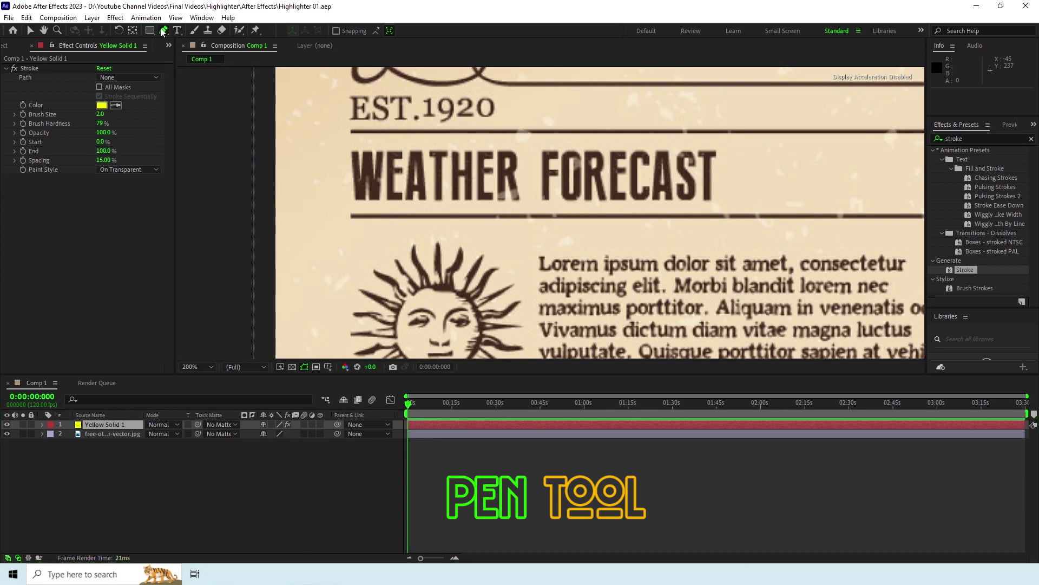
# Start a Pen-tool mask path at WEATHER, undoing a misplaced point past FORECAST
pyautogui.click(163, 31)
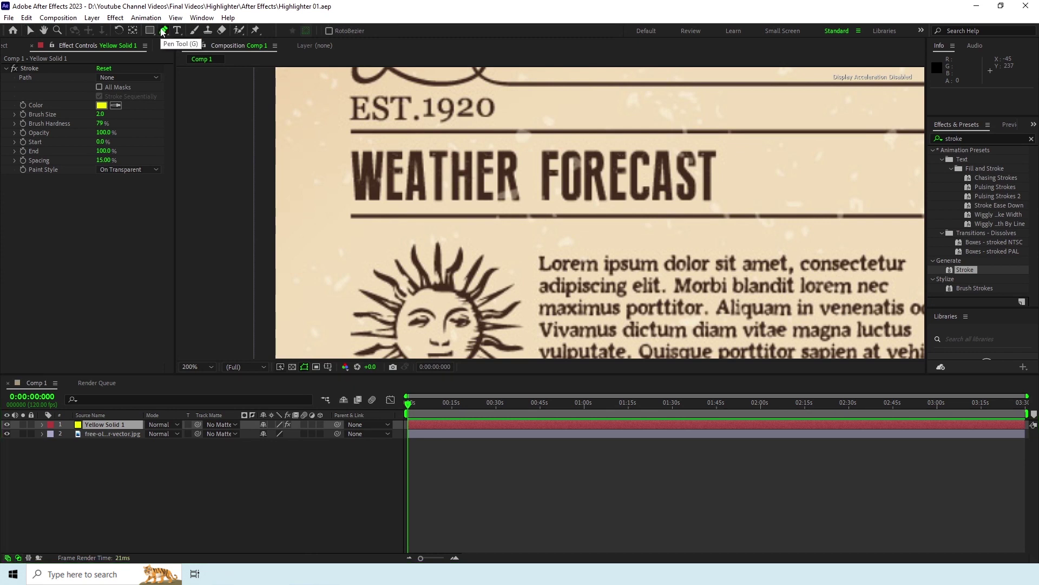
pyautogui.click(345, 177)
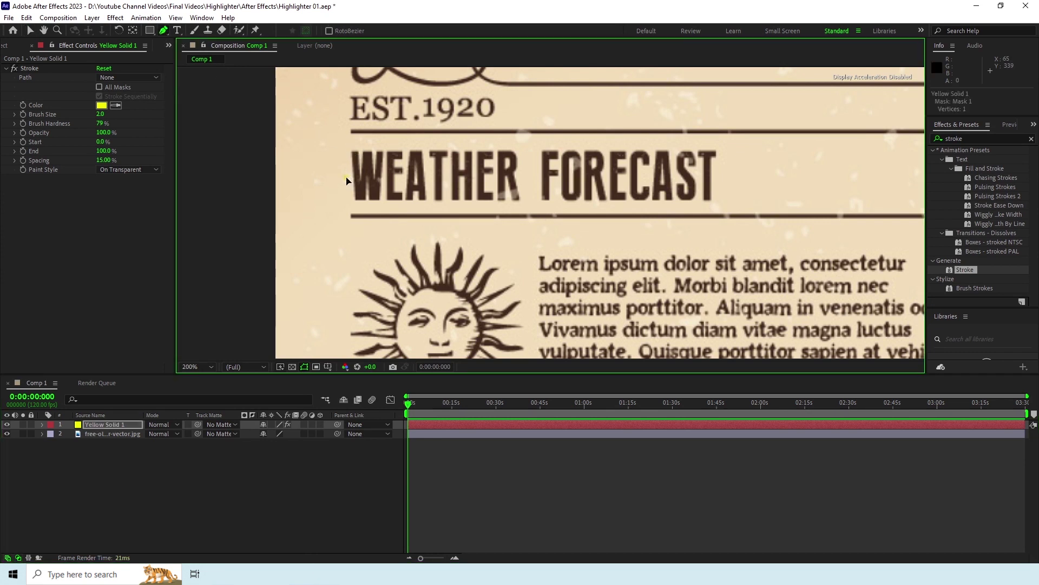
pyautogui.click(725, 178)
pyautogui.hotkey('ctrl', 'z')
# Add points along WEATHER FORECAST to complete the mask path across the headline
pyautogui.click(372, 179)
pyautogui.click(392, 178)
pyautogui.click(417, 179)
pyautogui.click(458, 185)
pyautogui.click(499, 181)
pyautogui.click(535, 181)
pyautogui.click(564, 179)
pyautogui.click(632, 183)
pyautogui.click(674, 179)
pyautogui.click(713, 182)
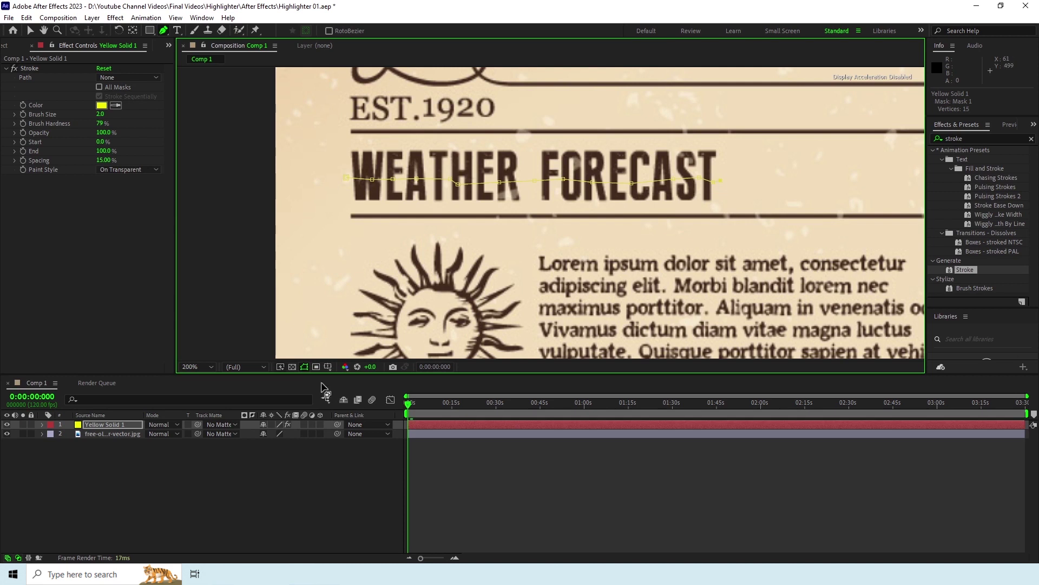
pyautogui.click(41, 424)
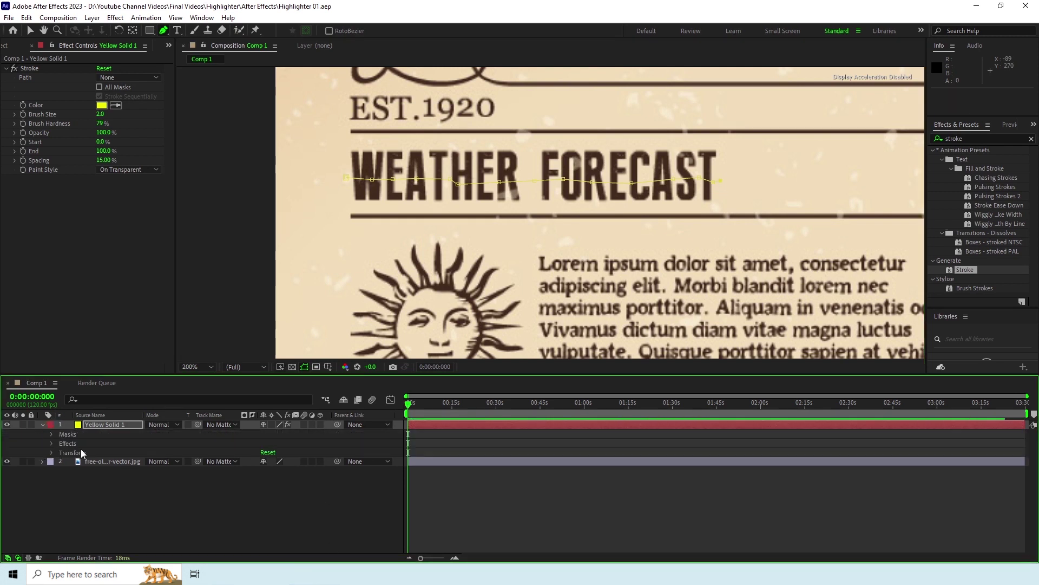
# Make the Stroke follow Mask 1 with All Masks checked, and set Brush Size to 40
pyautogui.click(53, 435)
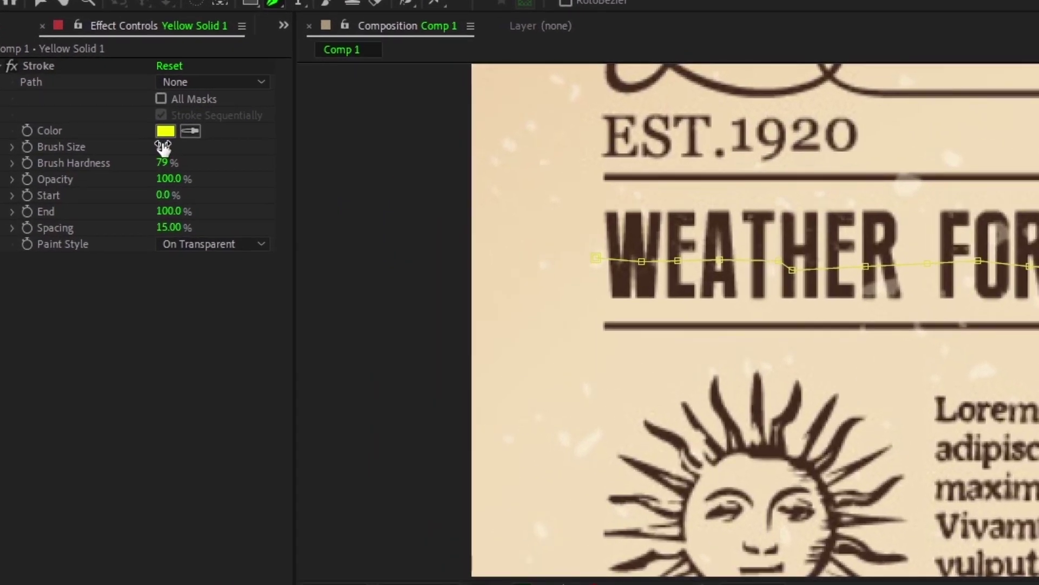
pyautogui.click(200, 81)
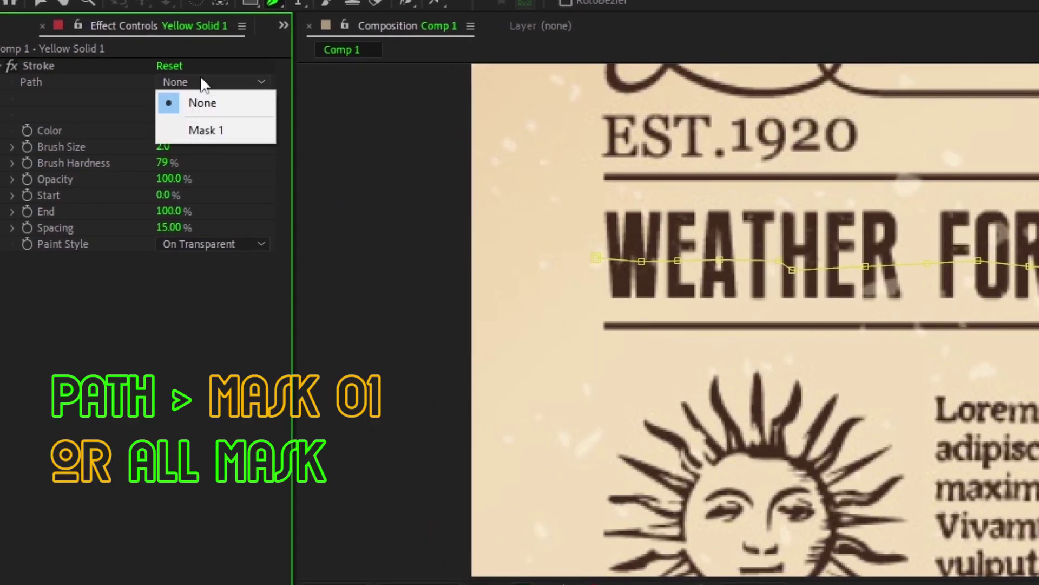
pyautogui.click(210, 132)
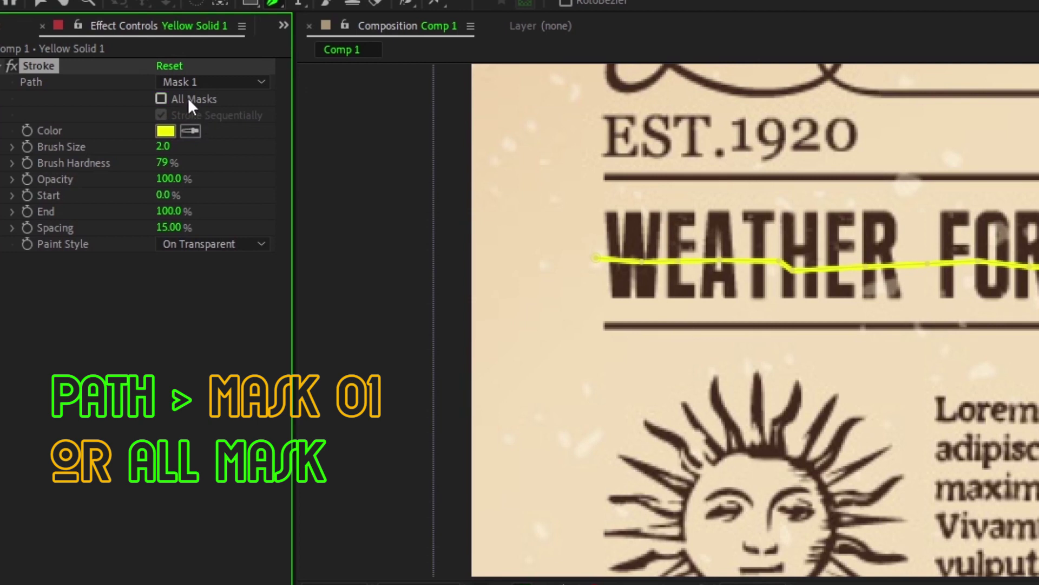
pyautogui.click(187, 97)
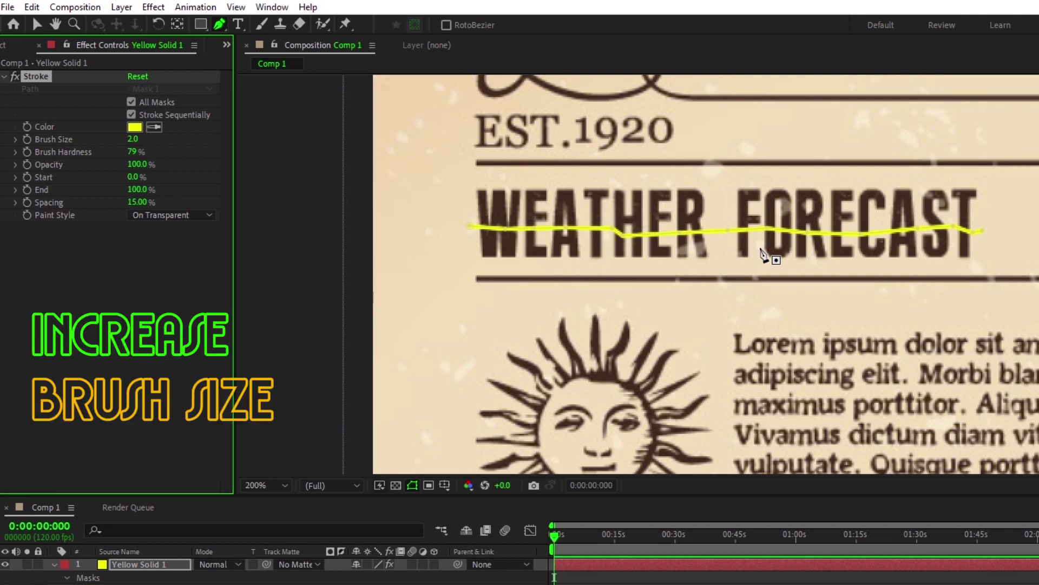
pyautogui.moveTo(133, 139); pyautogui.dragTo(427, 151)
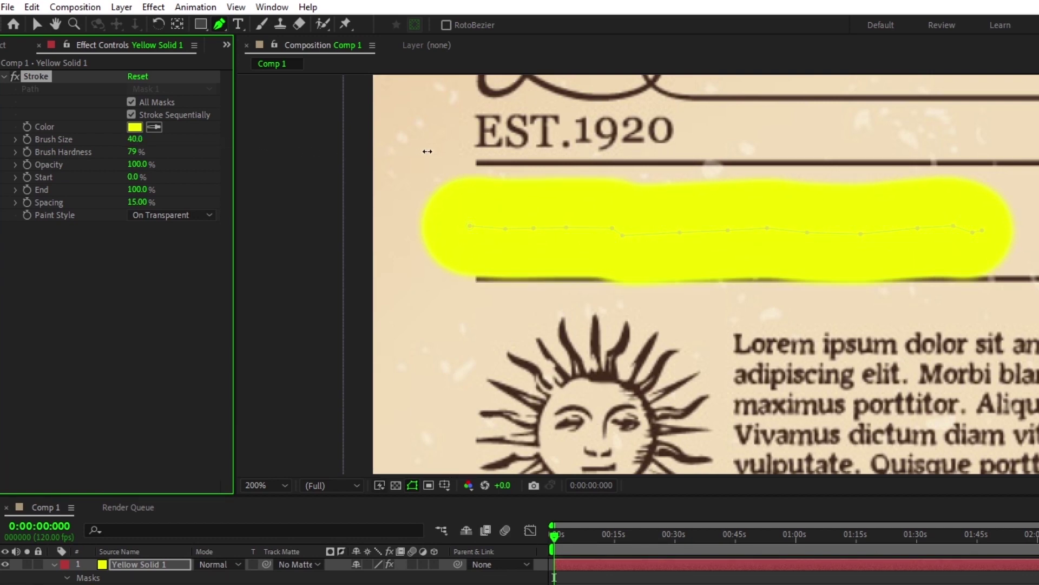
pyautogui.press('v')
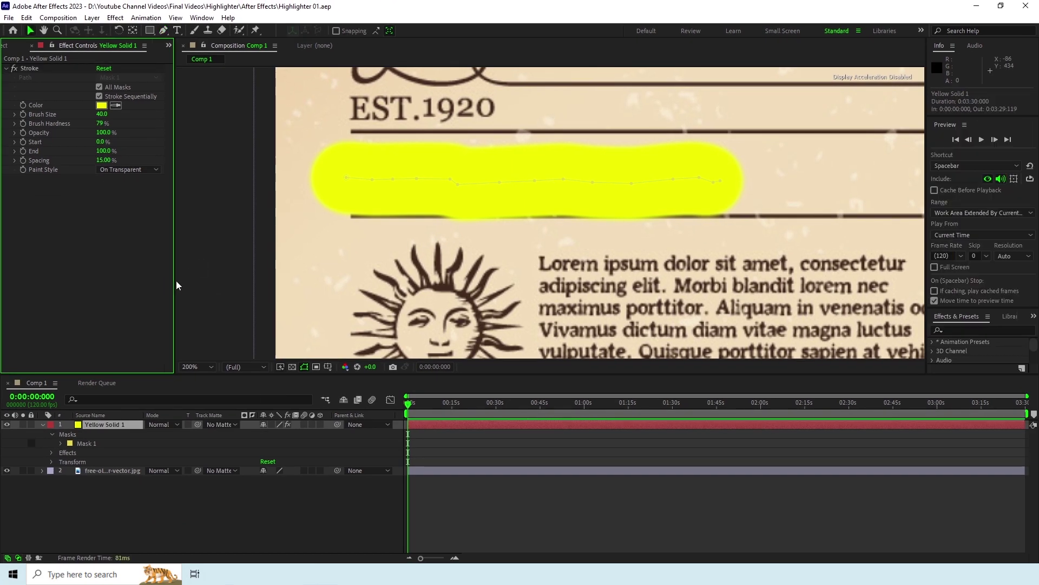
# Change Yellow Solid 1's blend mode from Normal to Multiply
pyautogui.click(156, 425)
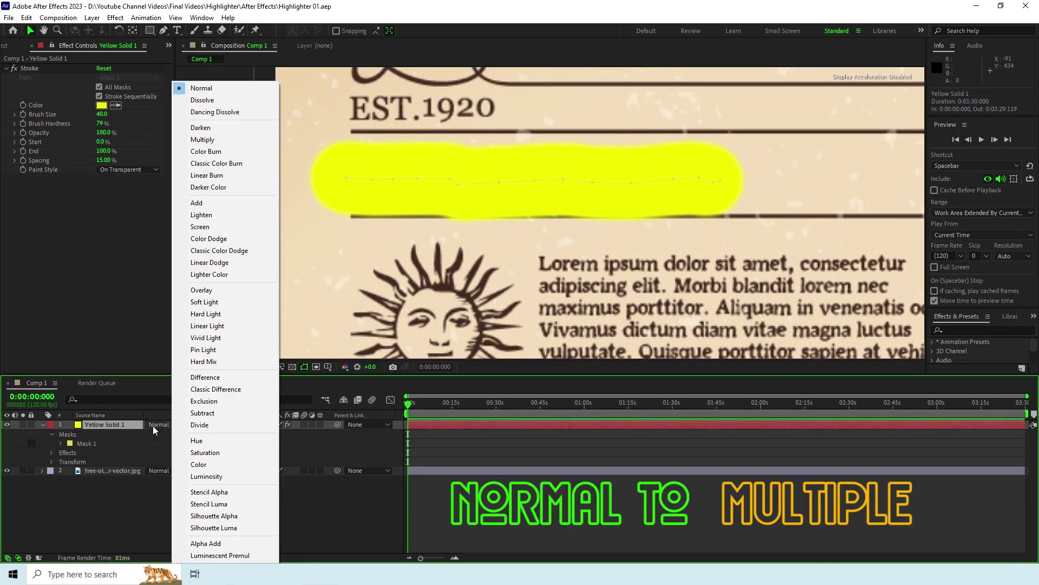
pyautogui.click(203, 139)
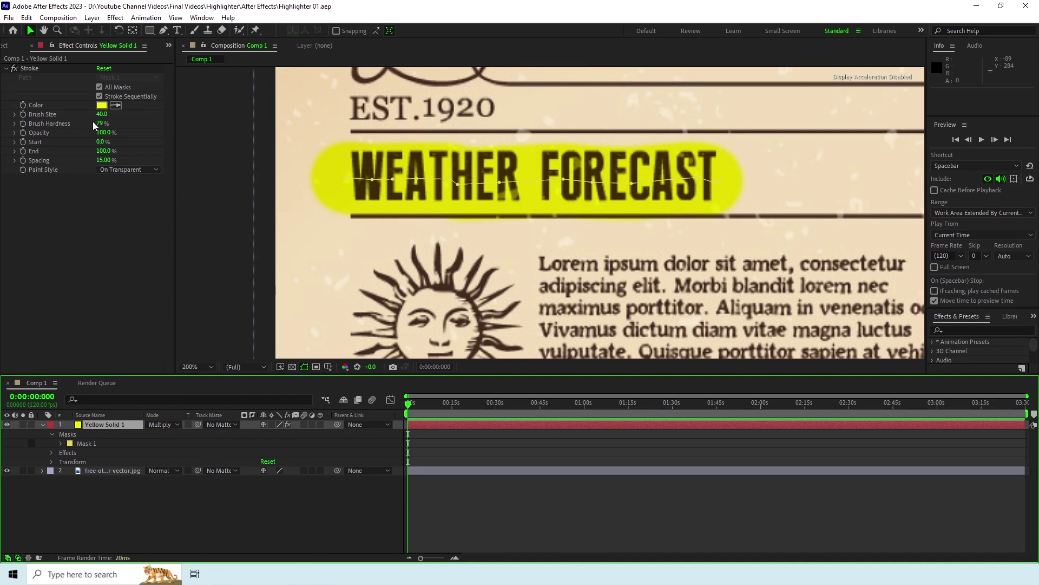
pyautogui.click(102, 105)
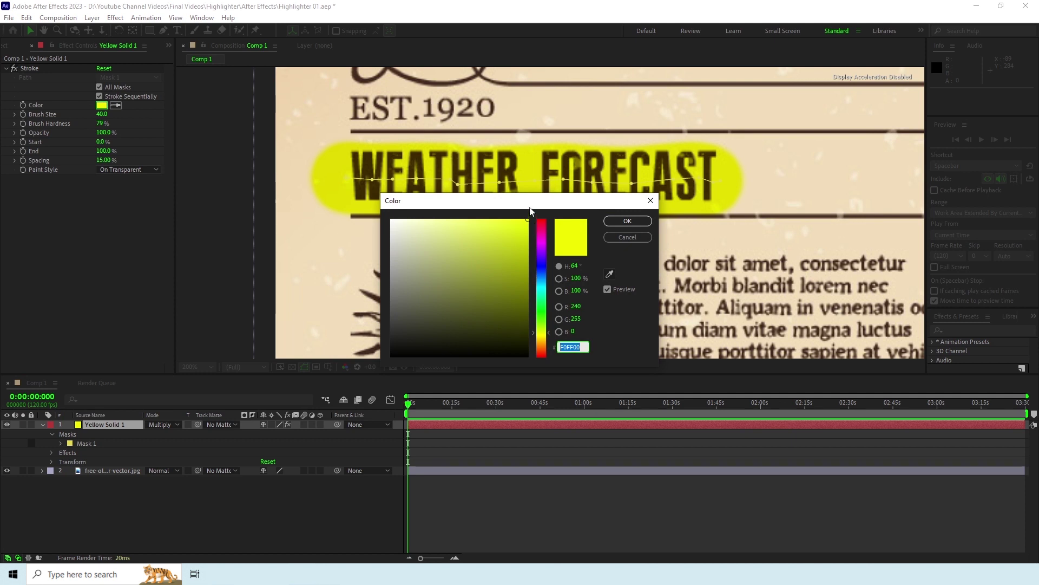
# Change the stroke colour to bright green (00FF60) and deselect the layer
pyautogui.moveTo(534, 208); pyautogui.dragTo(754, 300)
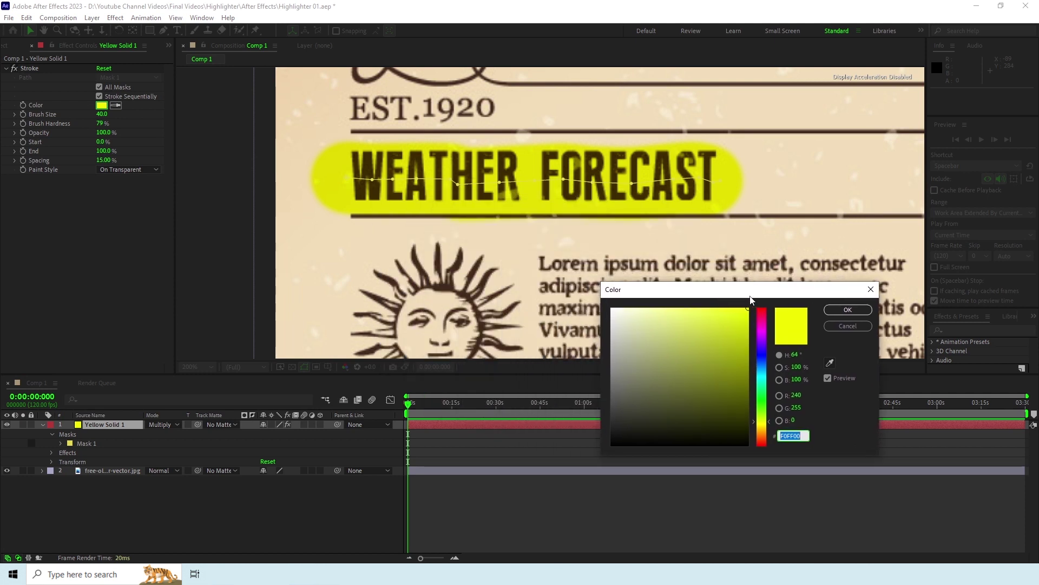
pyautogui.click(763, 403)
pyautogui.click(764, 428)
pyautogui.moveTo(764, 432)
pyautogui.mouseDown()
pyautogui.moveTo(766, 332)
pyautogui.moveTo(769, 391)
pyautogui.mouseUp()
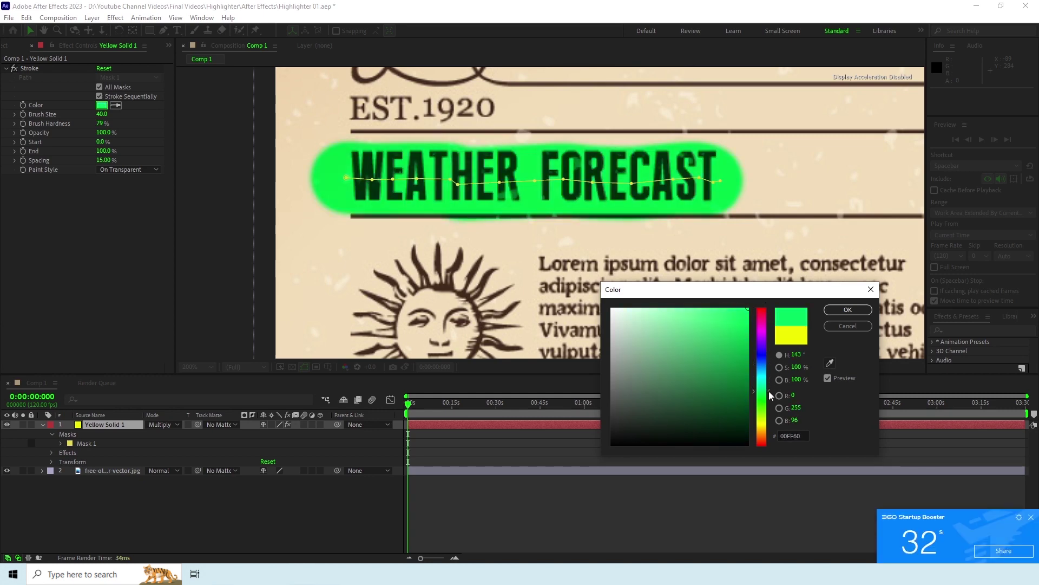
pyautogui.click(845, 310)
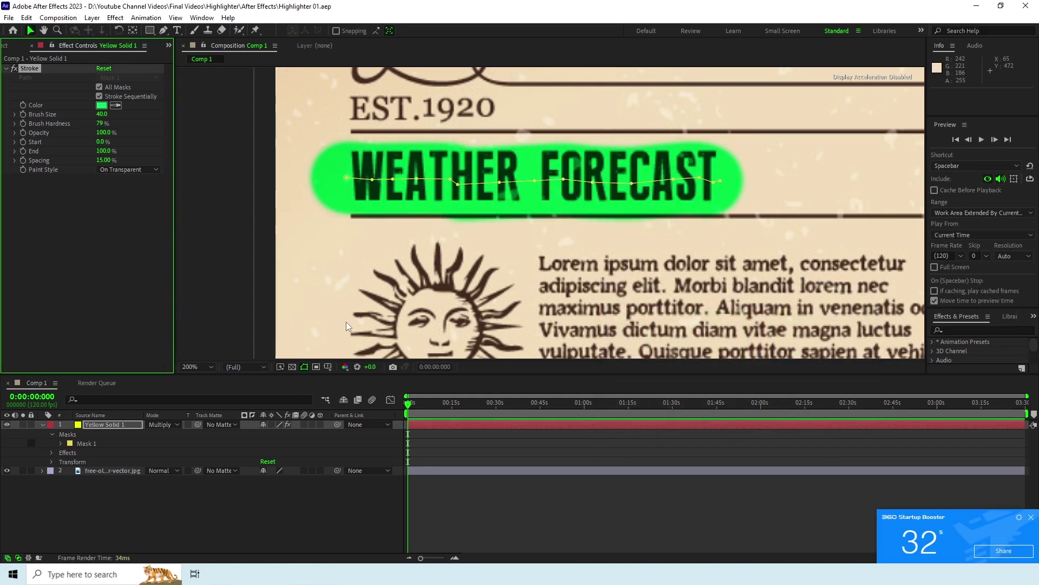
pyautogui.click(351, 512)
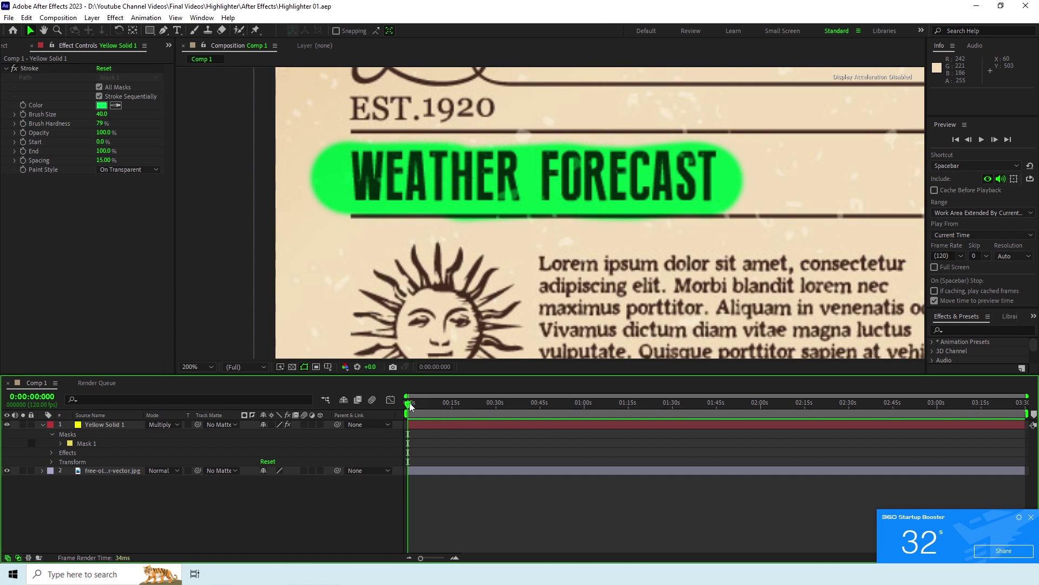
# Keyframe Stroke End at 0% at 0s and 100% at about 6s
pyautogui.click(106, 424)
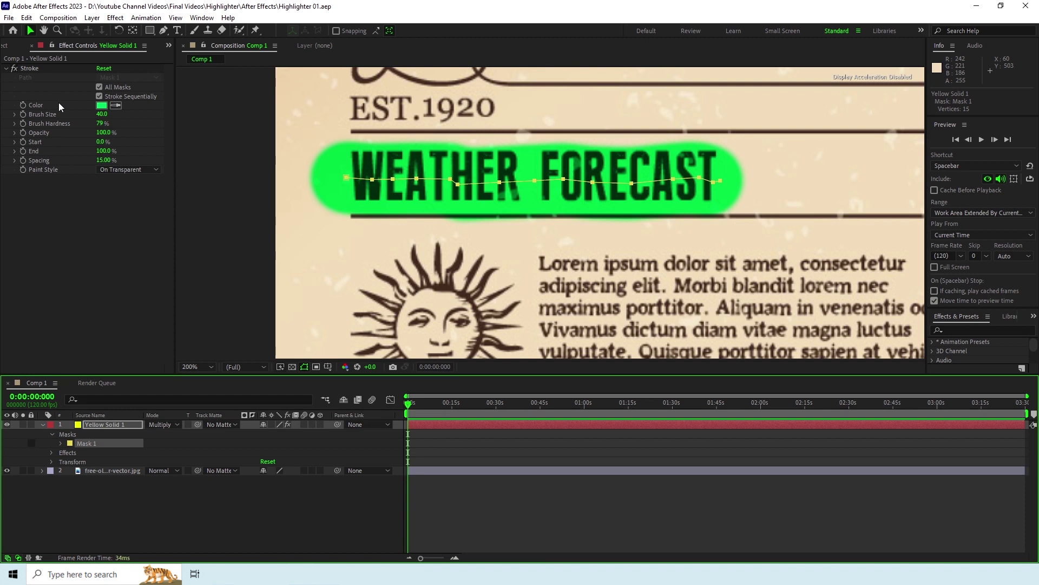
pyautogui.click(22, 151)
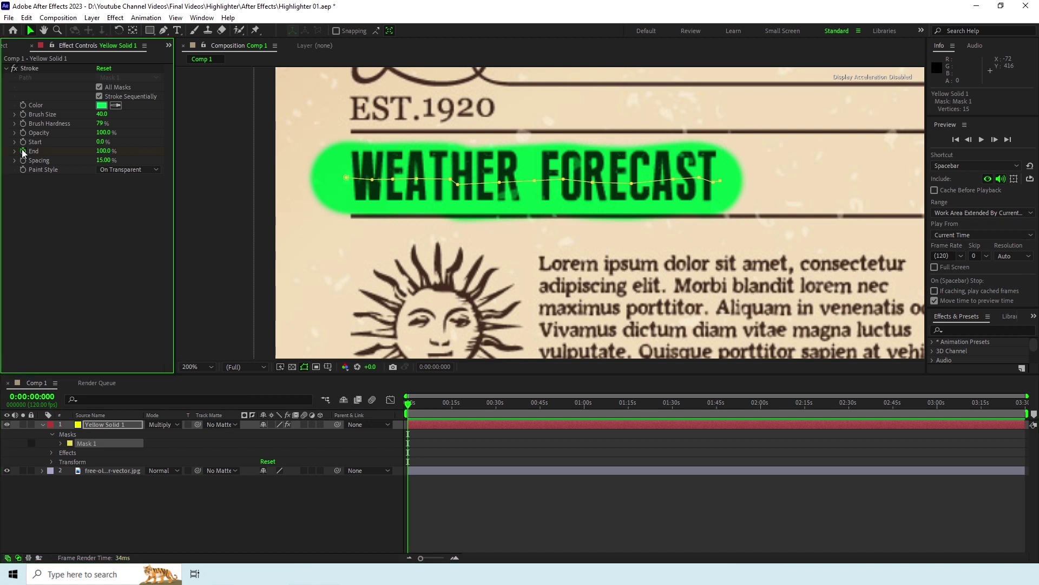
pyautogui.click(102, 151)
pyautogui.write('0')
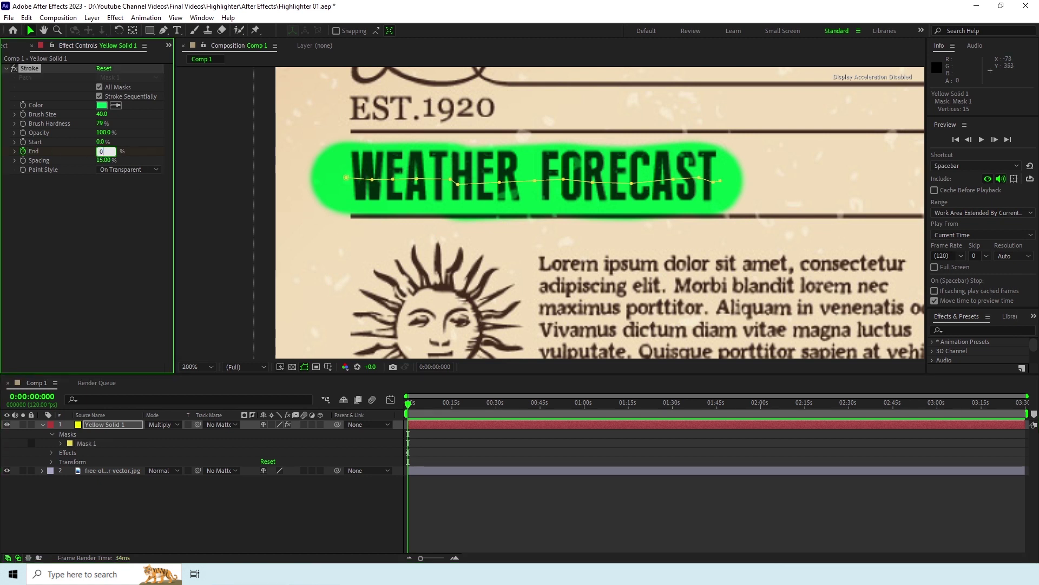
pyautogui.press('Return')
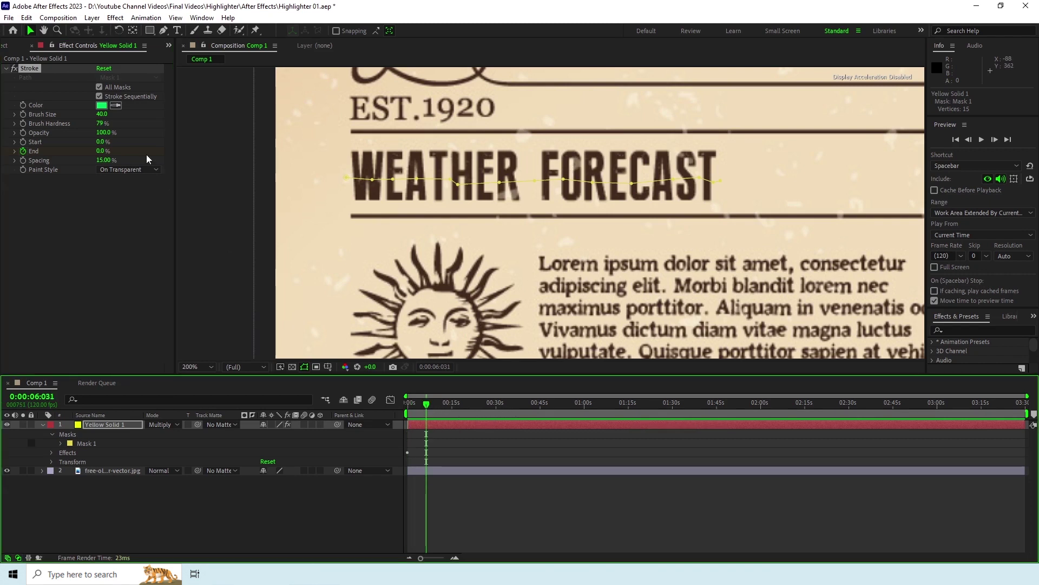
pyautogui.click(98, 151)
pyautogui.write('100')
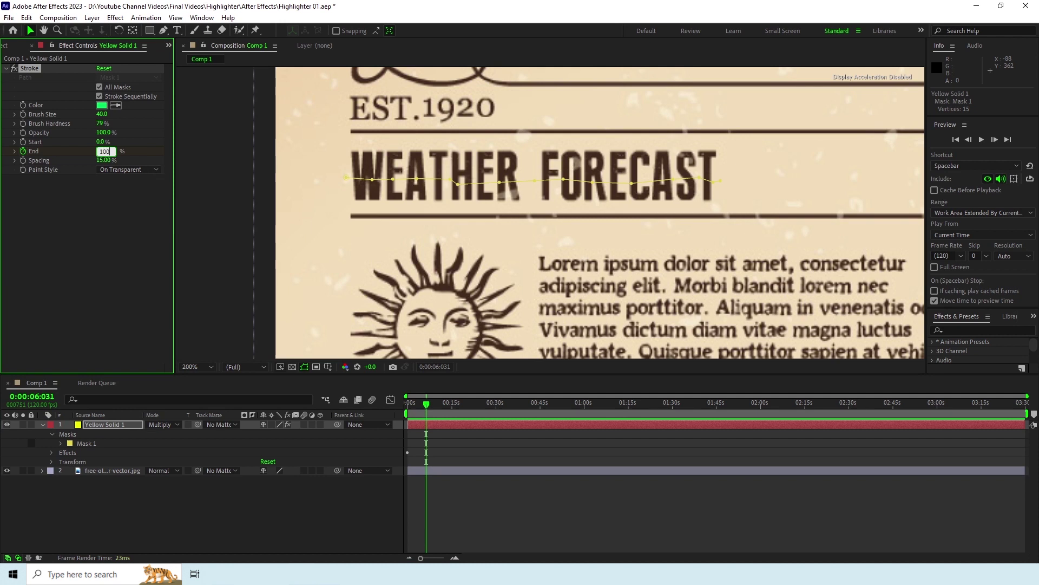
pyautogui.press('Return')
# Save the project and preview the green highlight drawing across WEATHER FORECAST
pyautogui.click(317, 511)
pyautogui.hotkey('ctrl', 's')
pyautogui.moveTo(423, 406)
pyautogui.mouseDown()
pyautogui.moveTo(445, 403)
pyautogui.moveTo(407, 405)
pyautogui.mouseUp()
pyautogui.press('space')
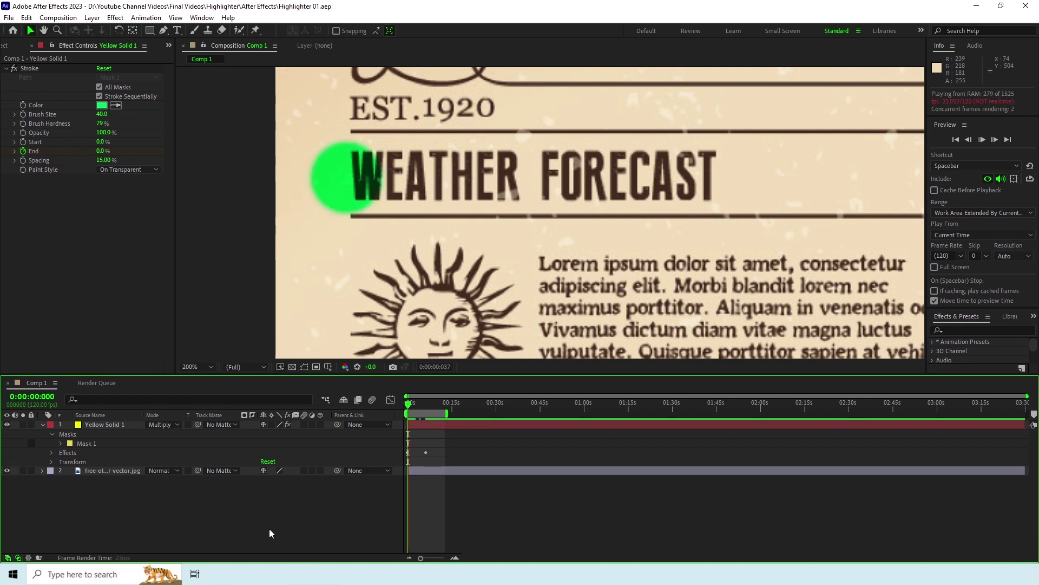
# Show the End keyframes and drag the 100% keyframe earlier, to about 1 second
pyautogui.moveTo(421, 557); pyautogui.dragTo(440, 559)
pyautogui.click(96, 445)
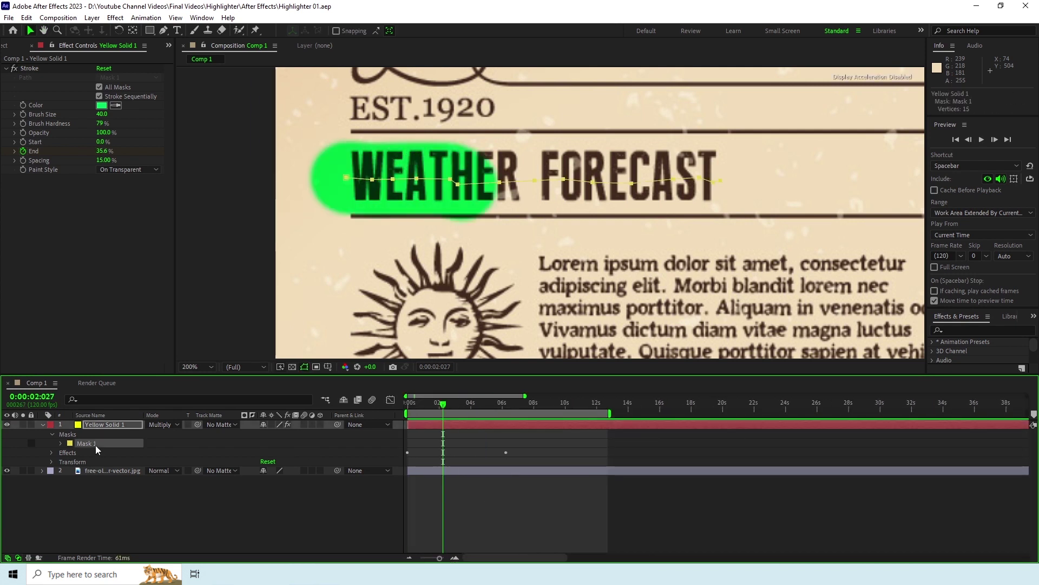
pyautogui.press('u')
pyautogui.click(505, 444)
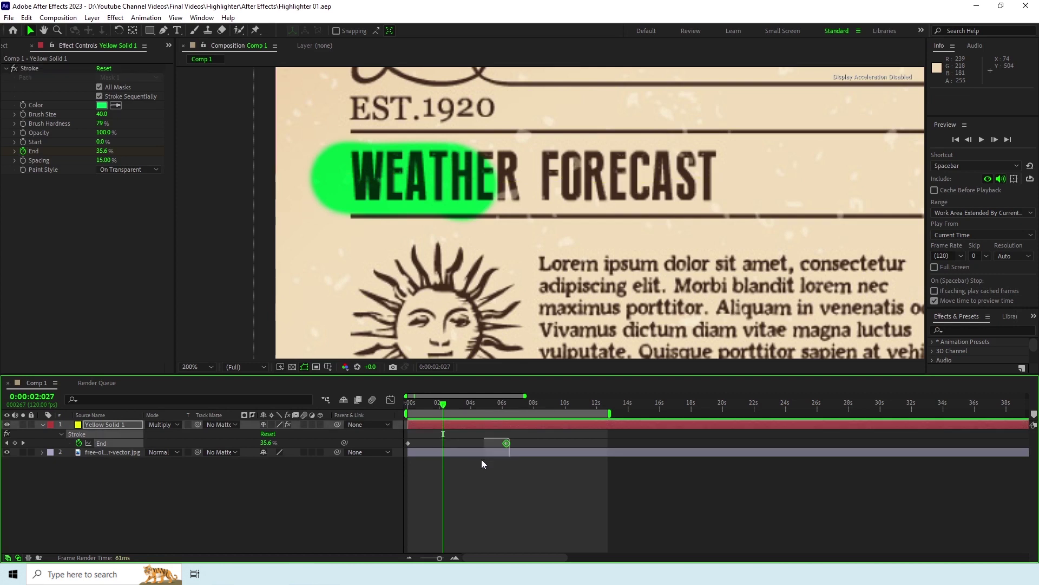
pyautogui.moveTo(505, 444); pyautogui.dragTo(428, 443)
pyautogui.moveTo(442, 404); pyautogui.dragTo(392, 405)
pyautogui.click(442, 404)
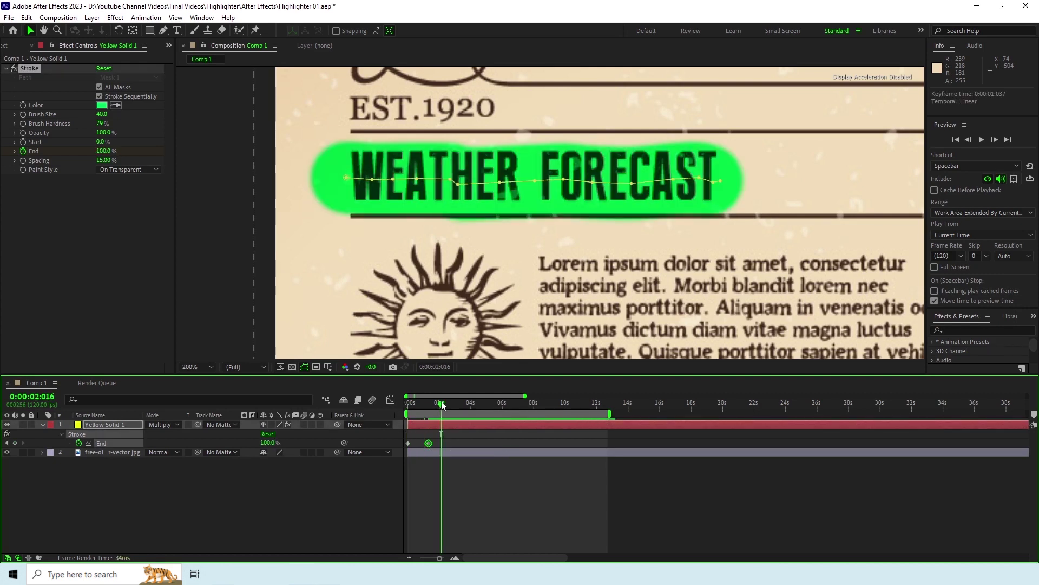
pyautogui.click(417, 403)
# Nudge the 100% End keyframe closer to the start and preview the faster sweep
pyautogui.moveTo(440, 558); pyautogui.dragTo(442, 558)
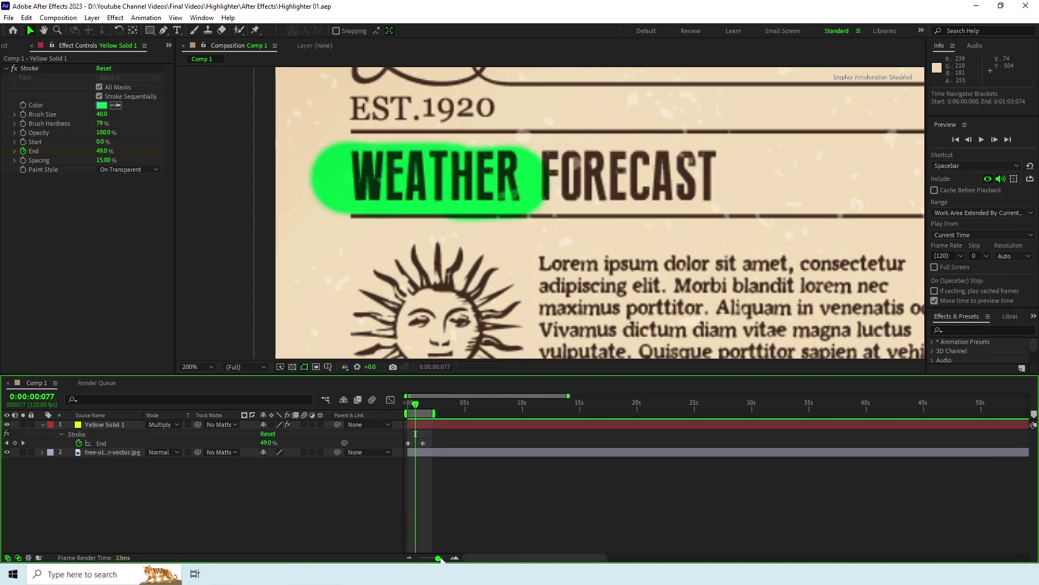
pyautogui.moveTo(481, 443); pyautogui.dragTo(421, 443)
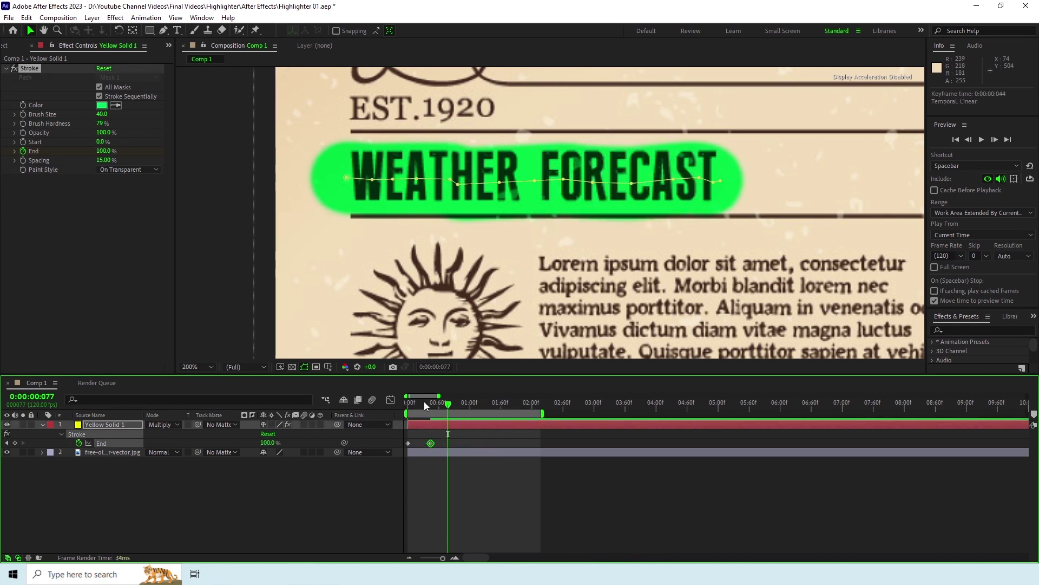
pyautogui.moveTo(424, 401); pyautogui.dragTo(395, 403)
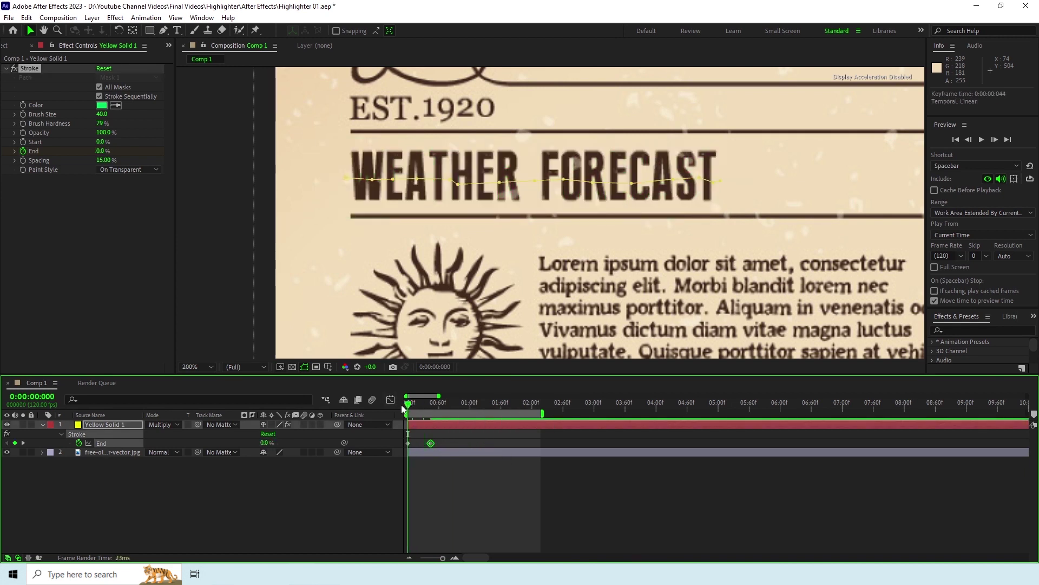
pyautogui.click(344, 496)
pyautogui.press('space')
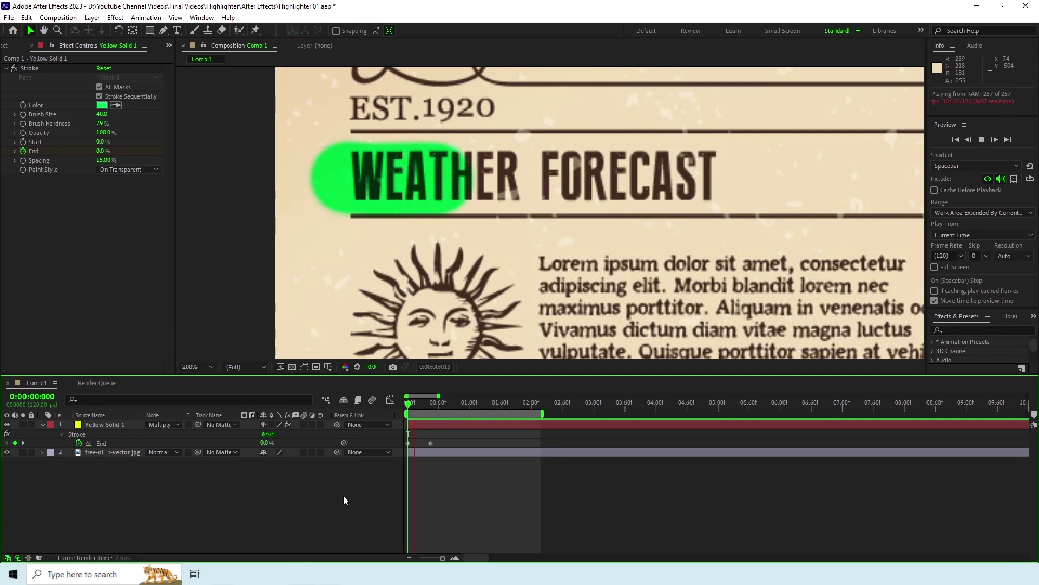
pyautogui.press('space')
pyautogui.press('space')
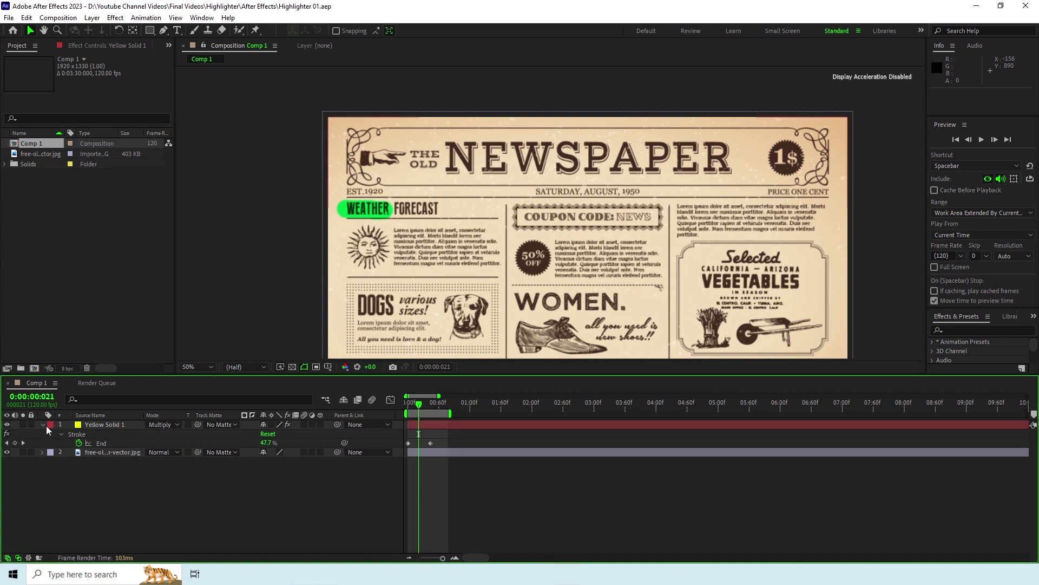
# Duplicate Mask 1 as Mask 2 and move it onto the COUPON CODE headline
pyautogui.click(61, 434)
pyautogui.click(43, 425)
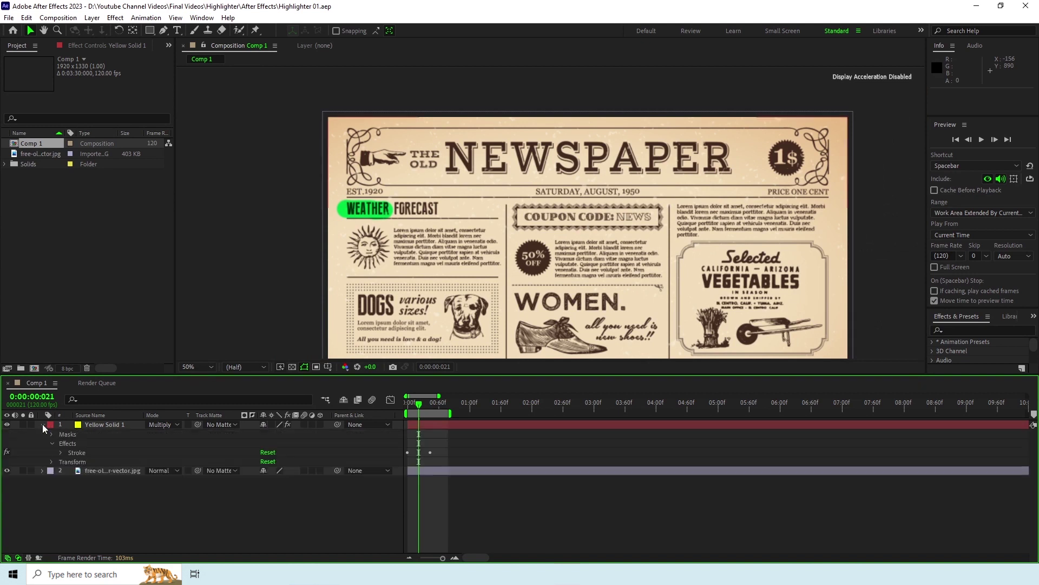
pyautogui.click(53, 434)
pyautogui.click(84, 443)
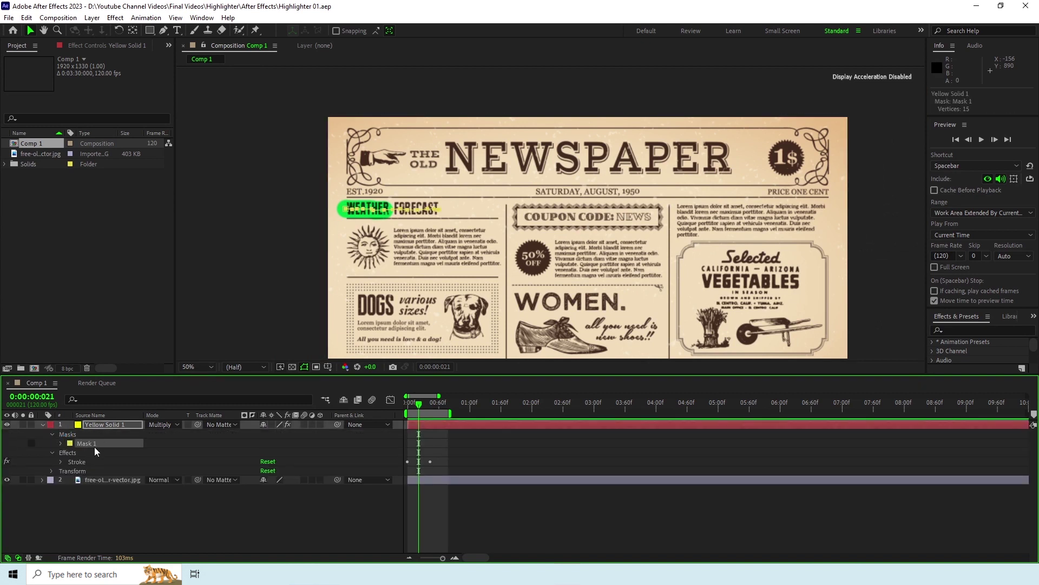
pyautogui.hotkey('ctrl', 'd')
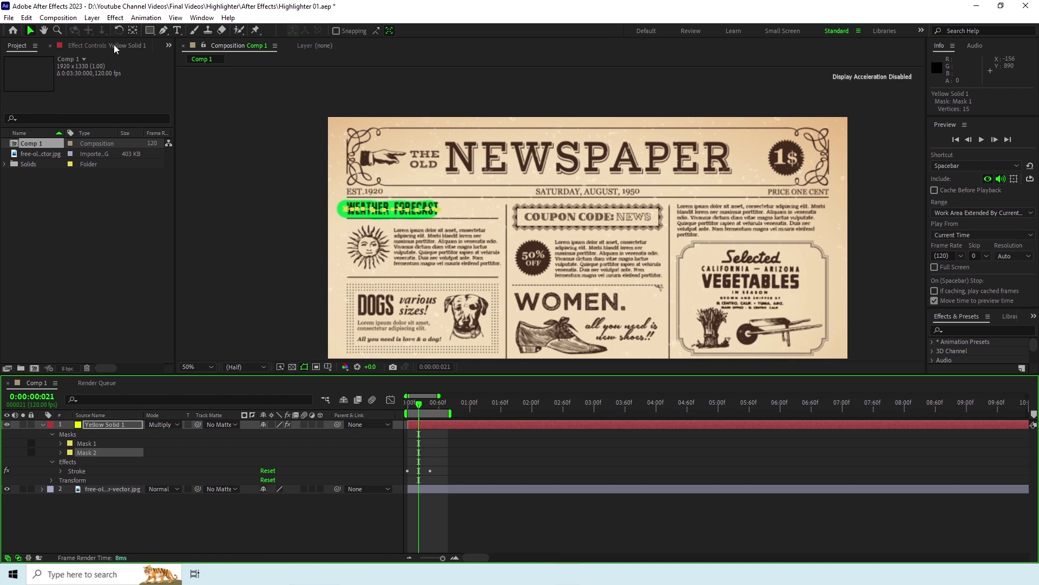
pyautogui.click(115, 46)
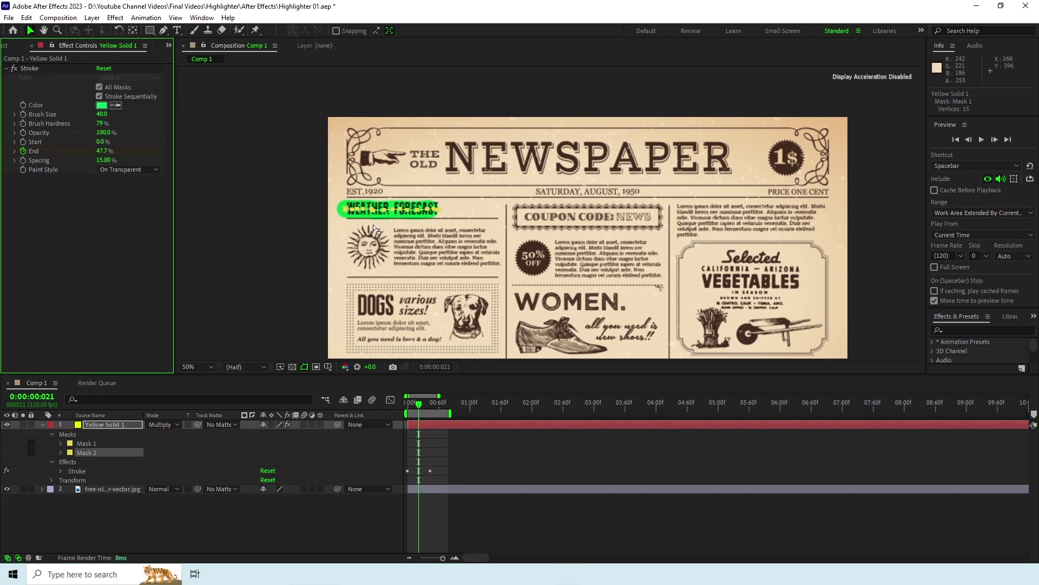
pyautogui.moveTo(373, 218); pyautogui.dragTo(464, 221)
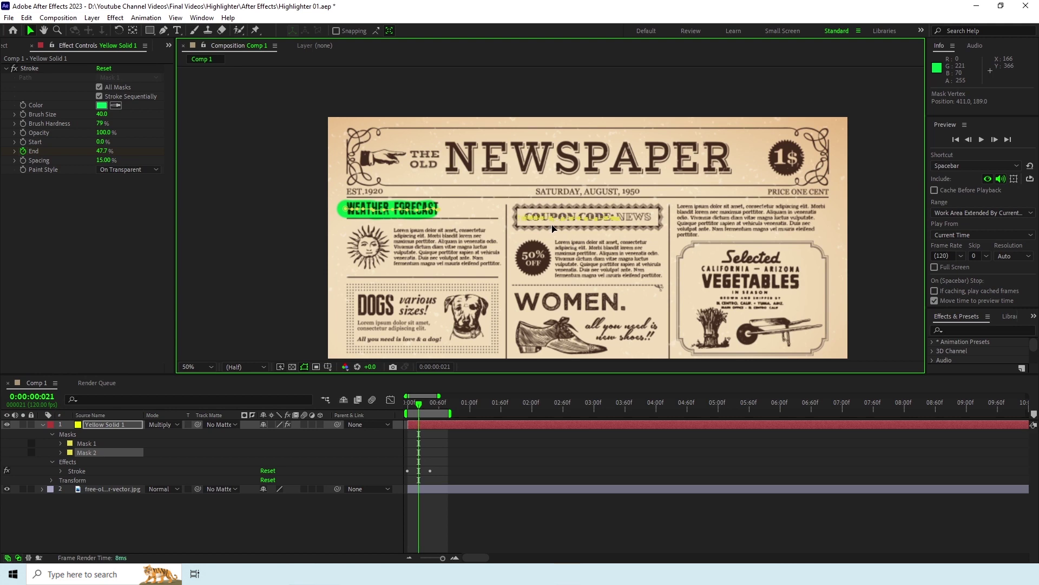
pyautogui.click(443, 403)
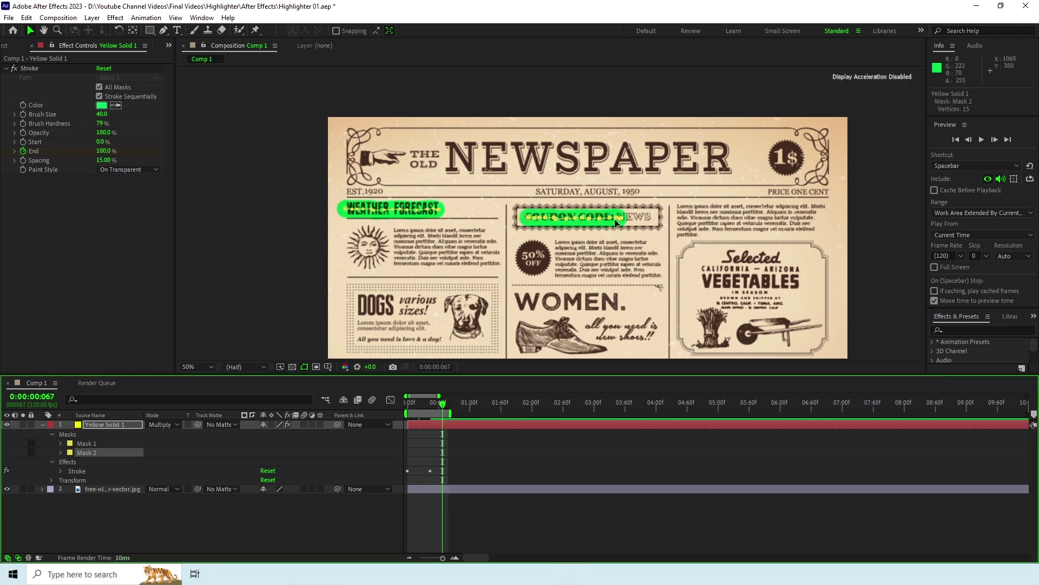
pyautogui.scroll(4, 617, 222)
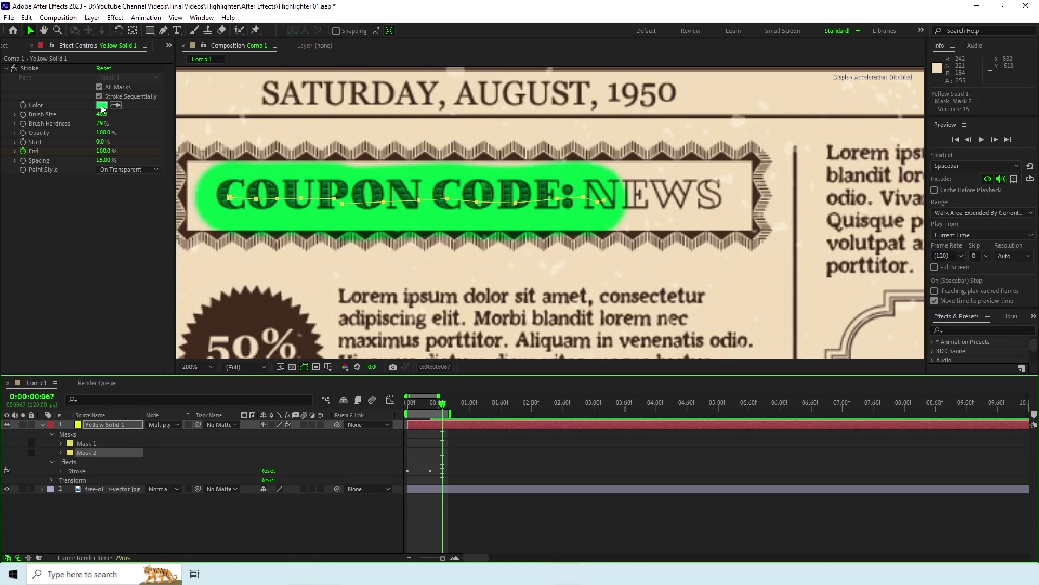
# Change the stroke colour to red (FF003C) and play the animation from the start
pyautogui.click(101, 105)
pyautogui.moveTo(543, 271); pyautogui.dragTo(545, 224)
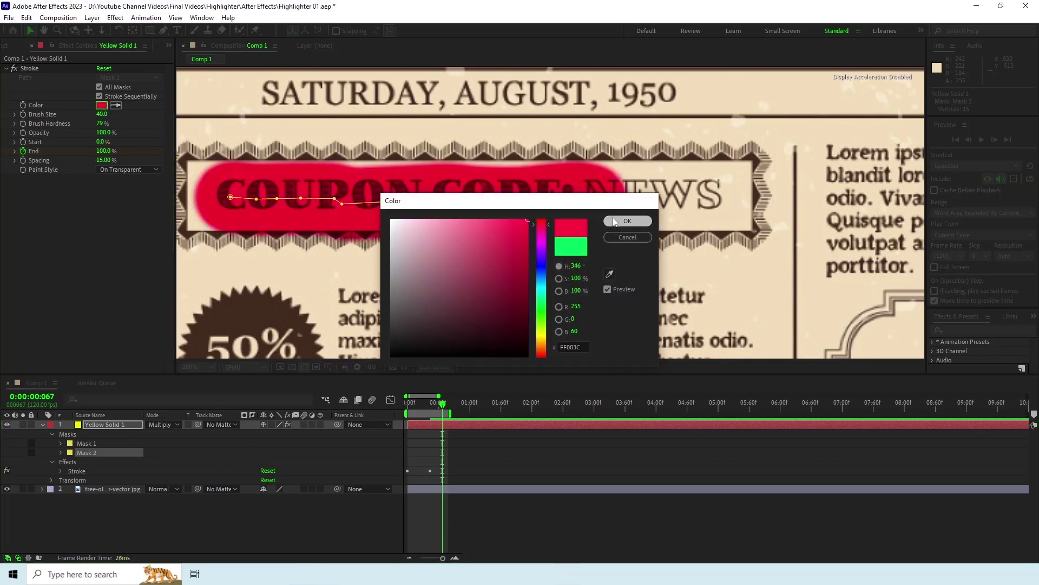
pyautogui.click(615, 222)
pyautogui.click(396, 413)
pyautogui.press('space')
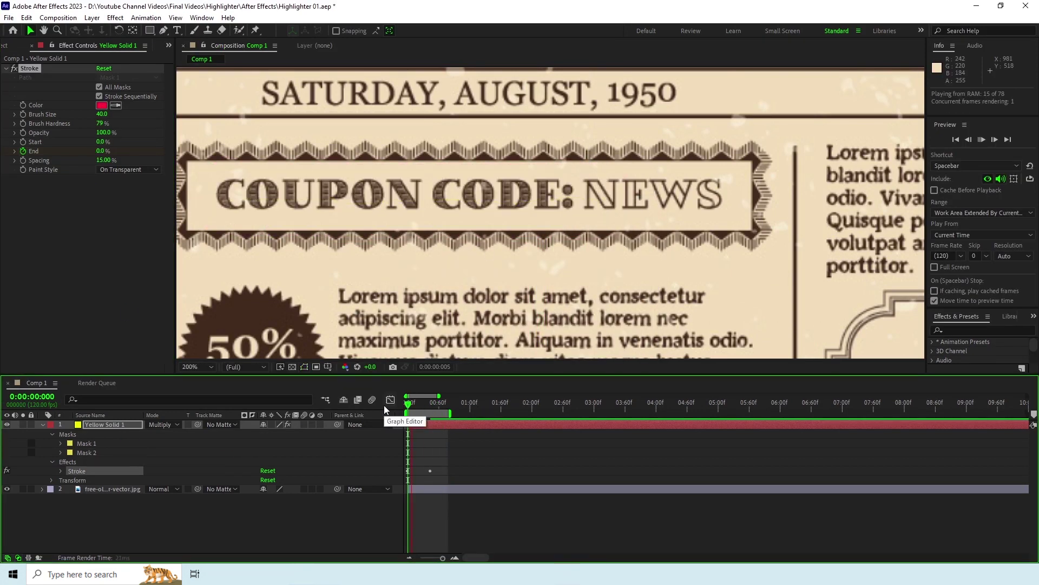